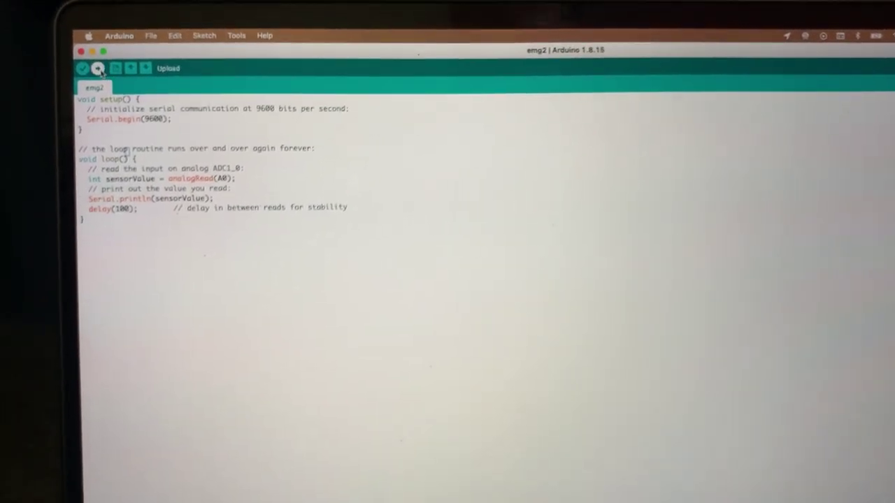
# Upload the emg2 sketch to the ESP32 Wrover Module and check the board settings
pyautogui.click(94, 64)
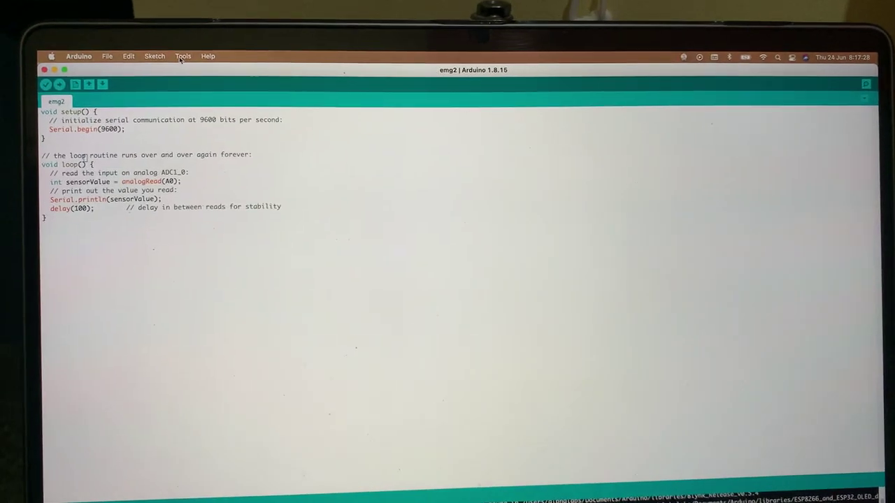
pyautogui.click(166, 32)
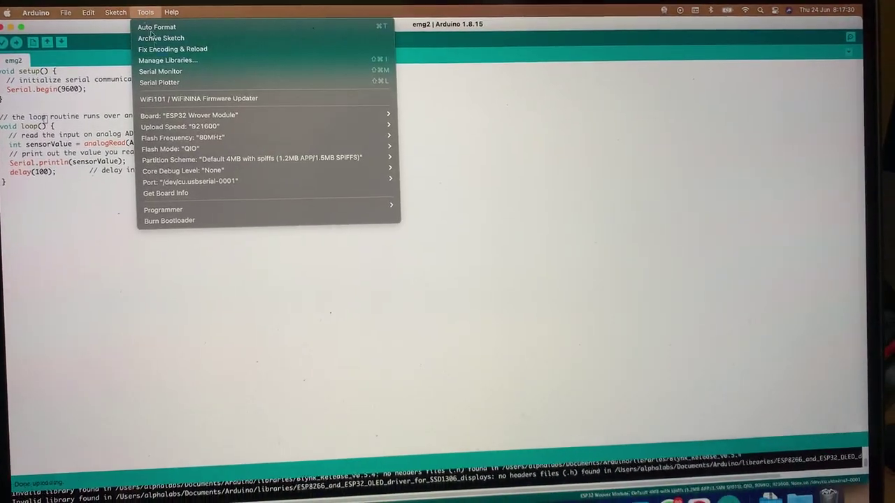
# Open the Serial Plotter to graph the EMG signal from the usbserial port
pyautogui.click(150, 78)
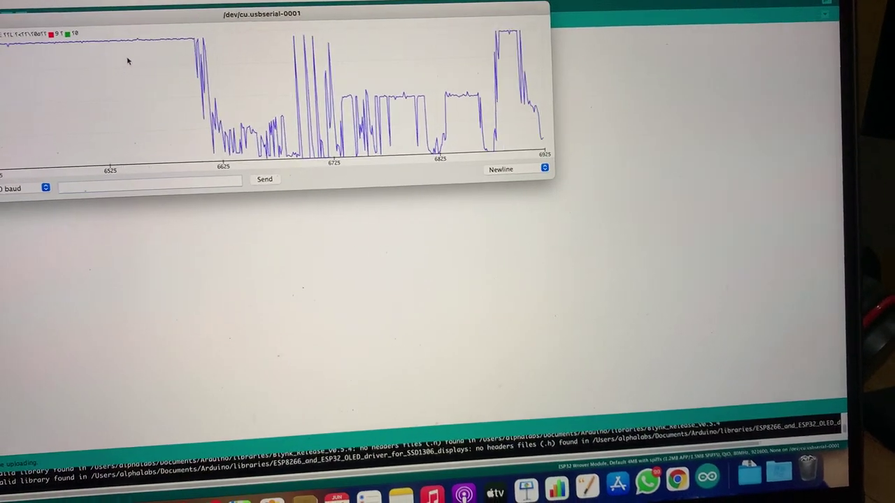